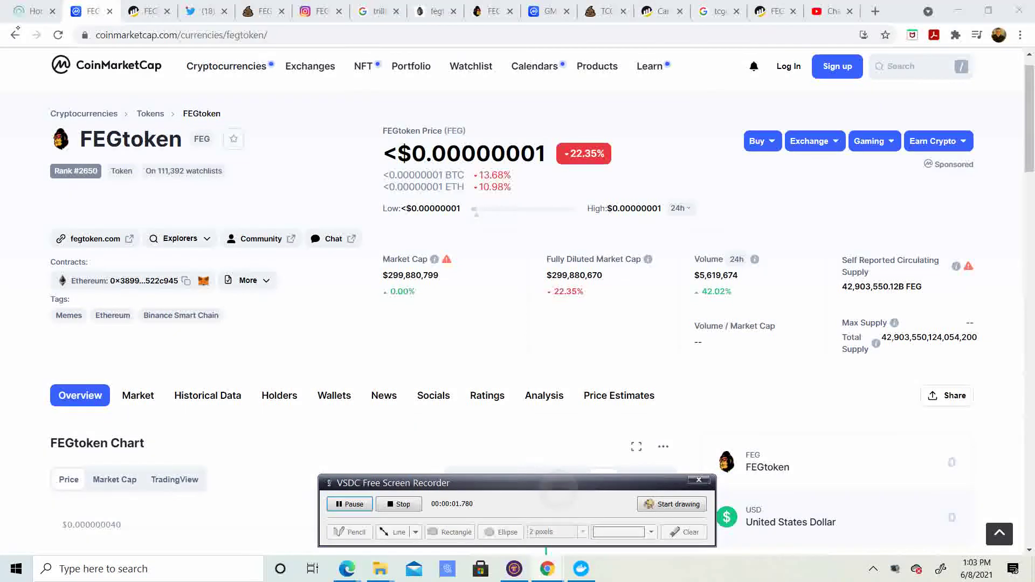
Review the FEGtoken all-time price chart, then go to the BscScan token page
drag(567, 489, 945, 565)
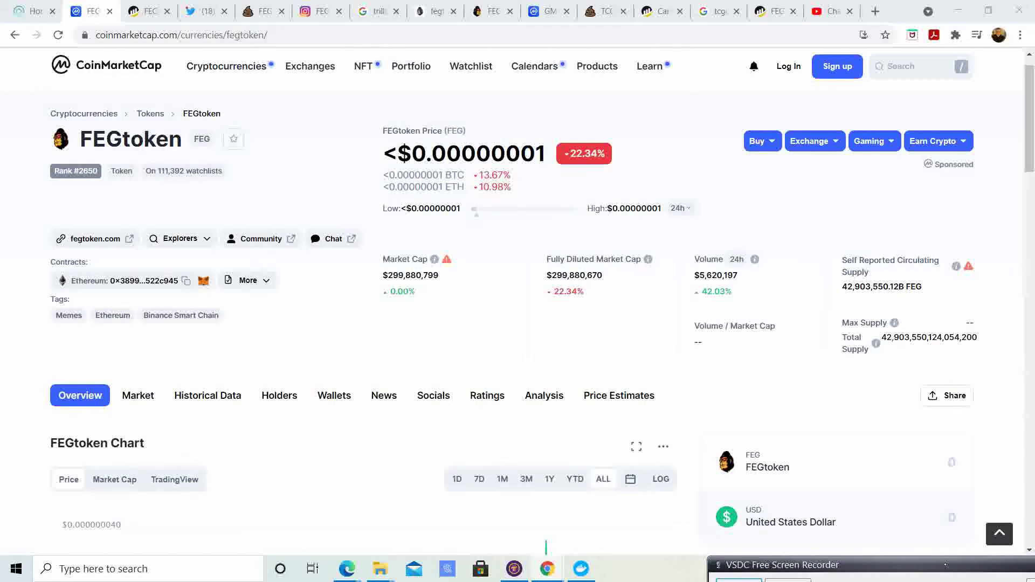
scroll(518, 324, down, 3)
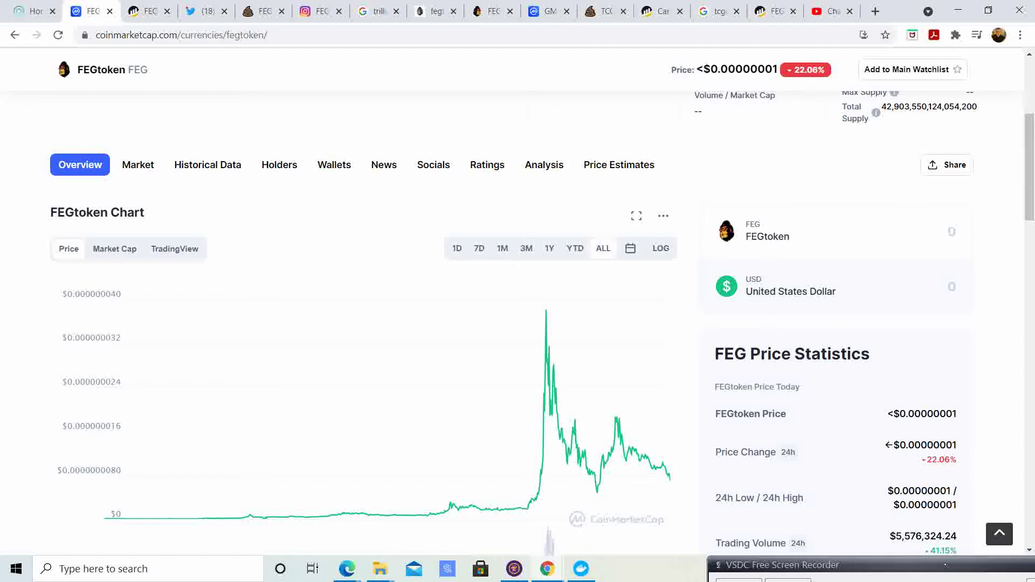
scroll(518, 323, down, 2)
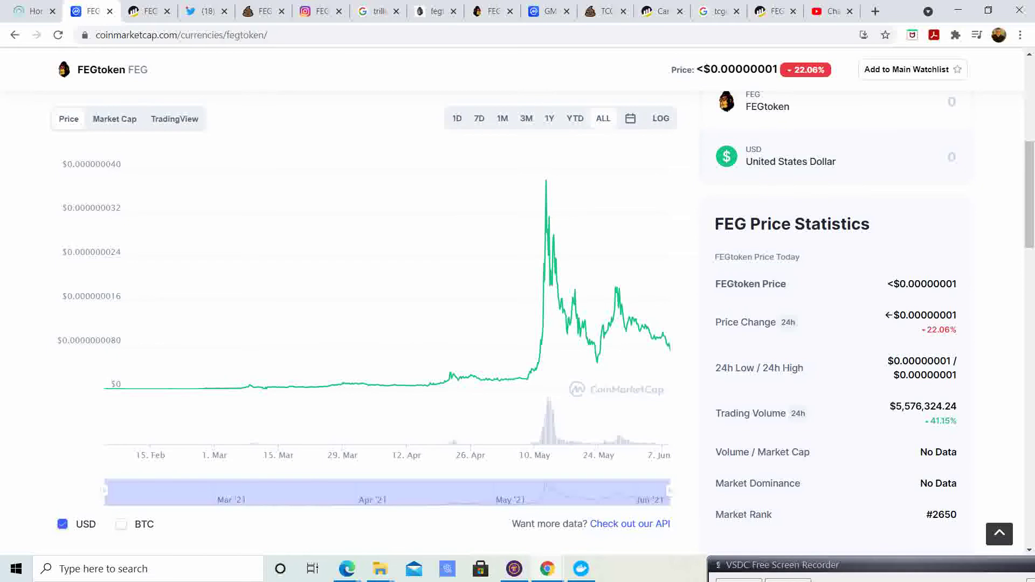
mouse_move(595, 368)
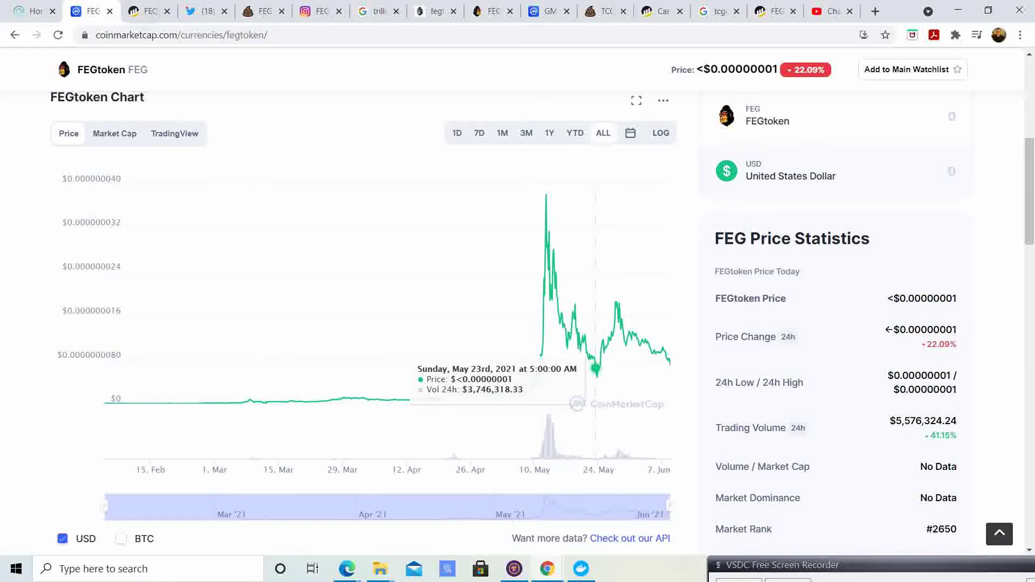
key(ctrl+Tab)
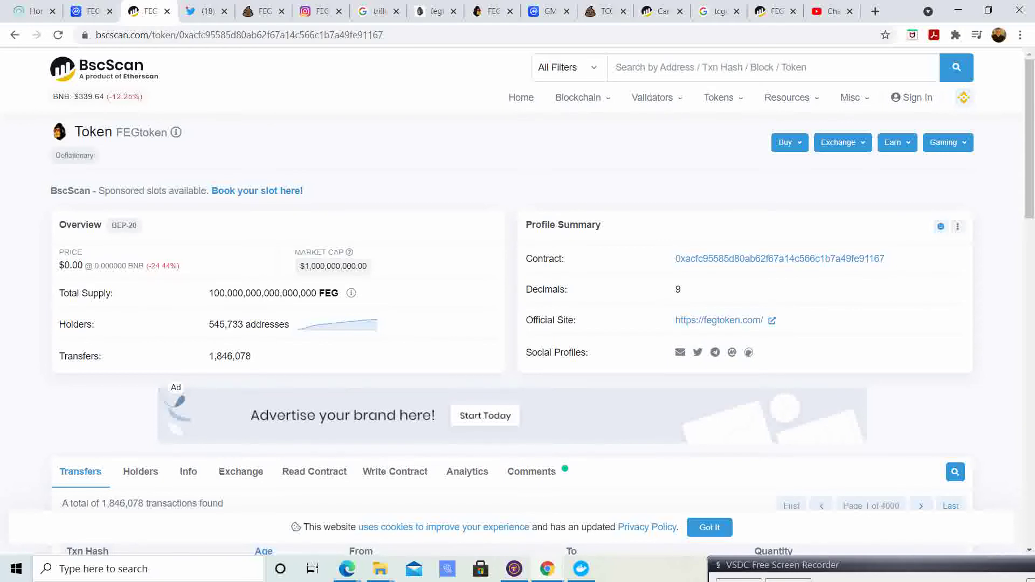
scroll(517, 291, down, 3)
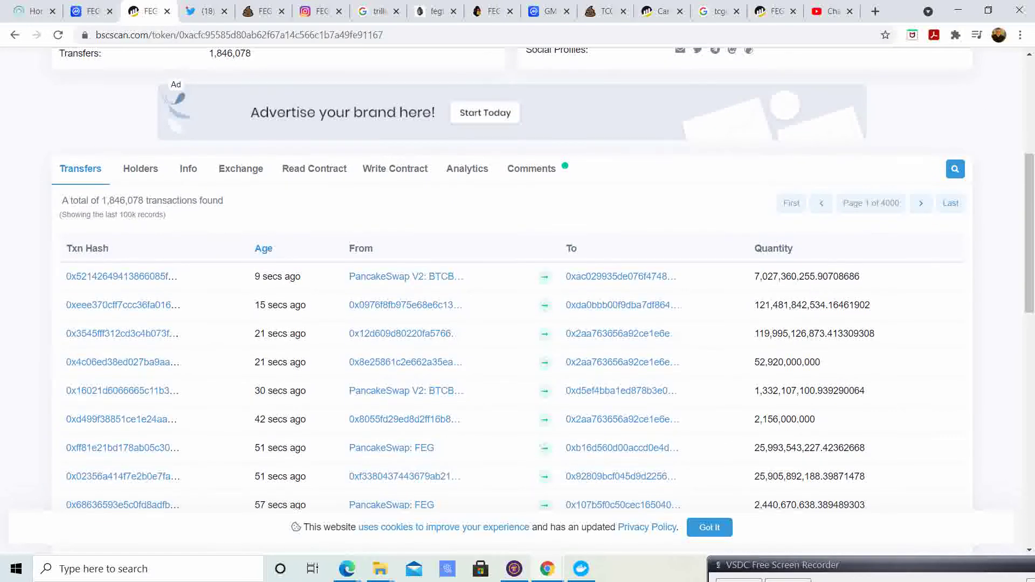
scroll(517, 324, down, 1)
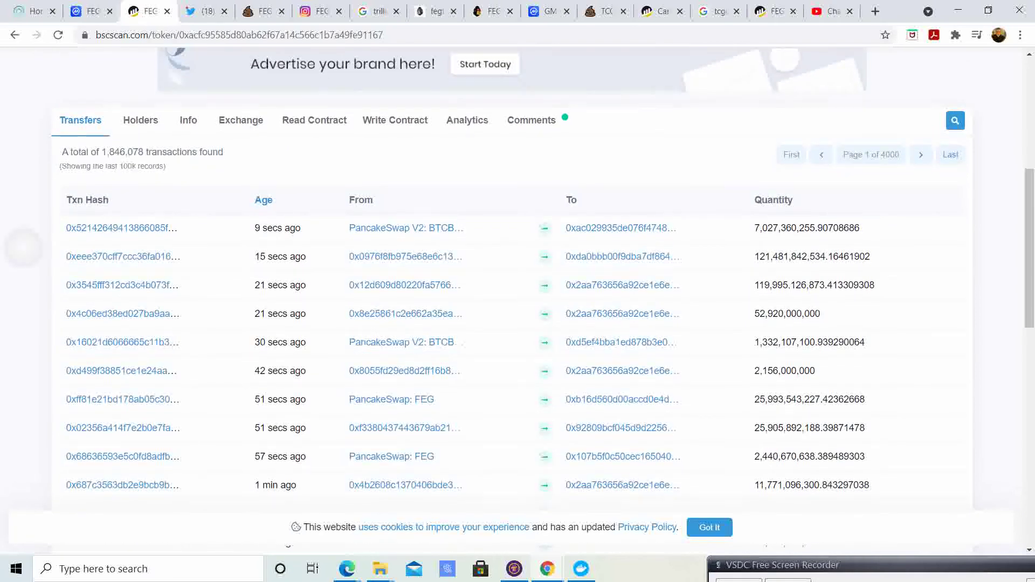
scroll(518, 324, down, 1)
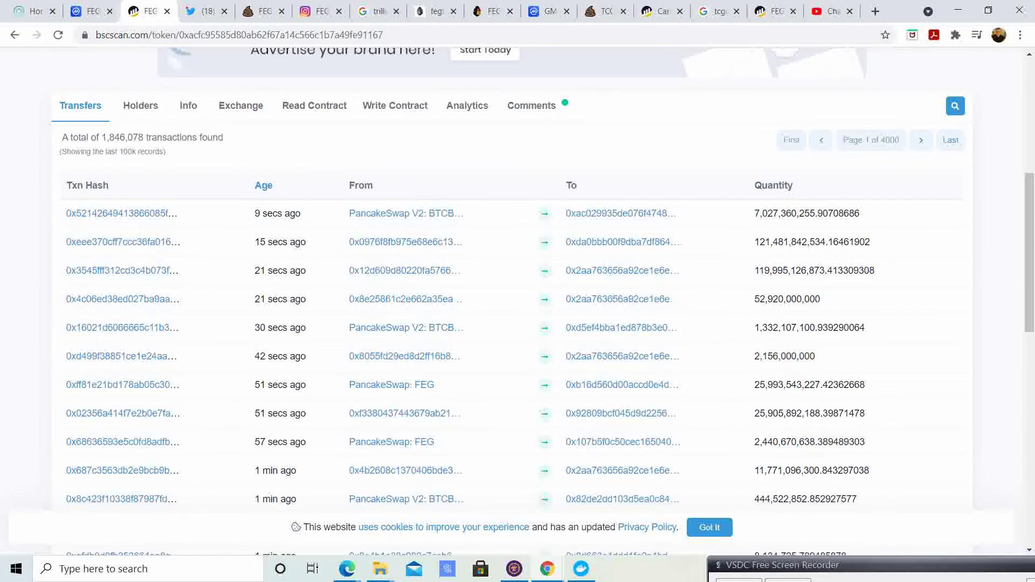
scroll(517, 324, up, 2)
Show the FEGtoken holders list on BscScan
click(140, 235)
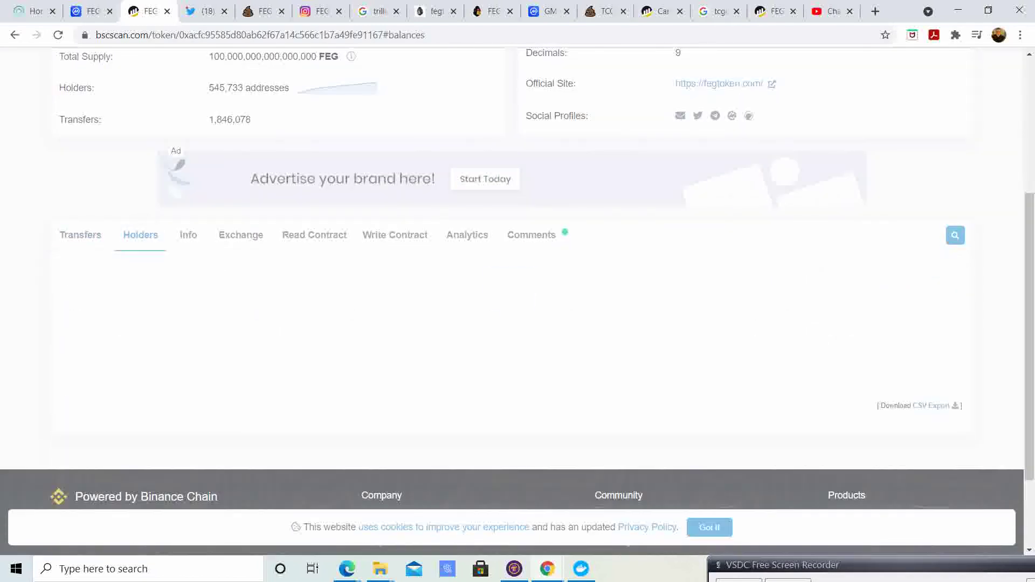
scroll(518, 324, down, 2)
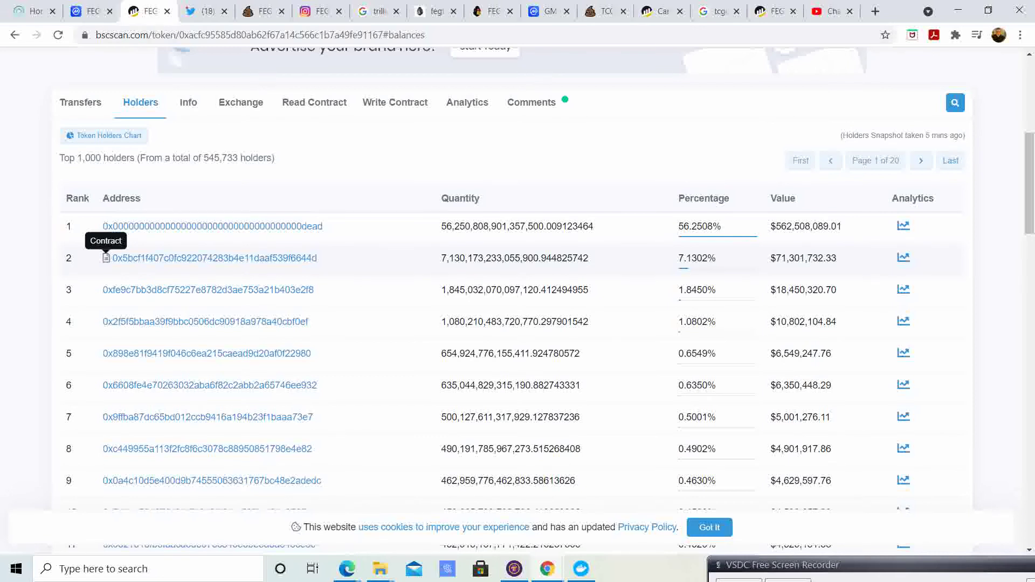
scroll(106, 258, up, 5)
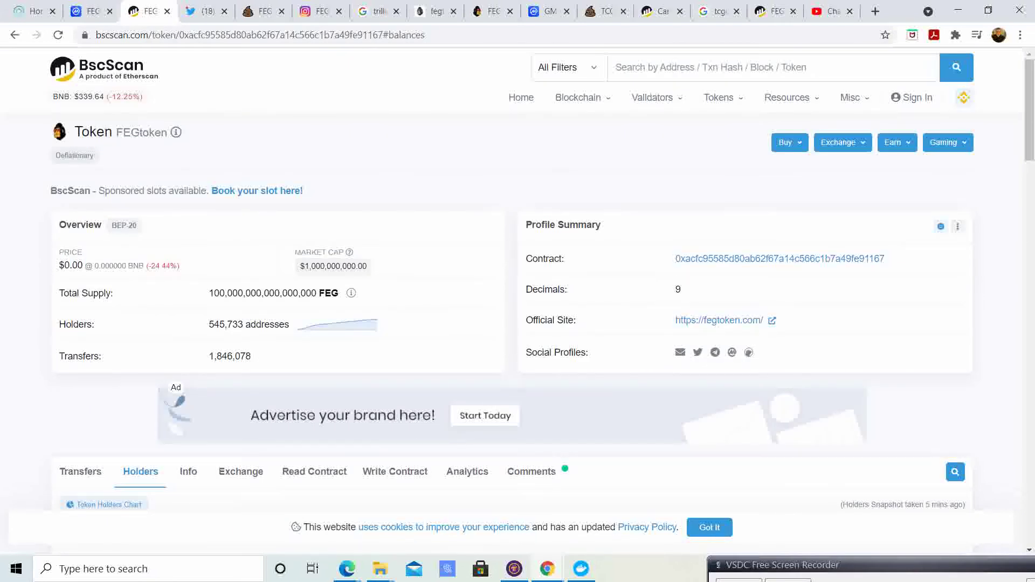
Go to the FEG Token Twitter profile to find the Crypto League AMA tweet
key(ctrl+Tab)
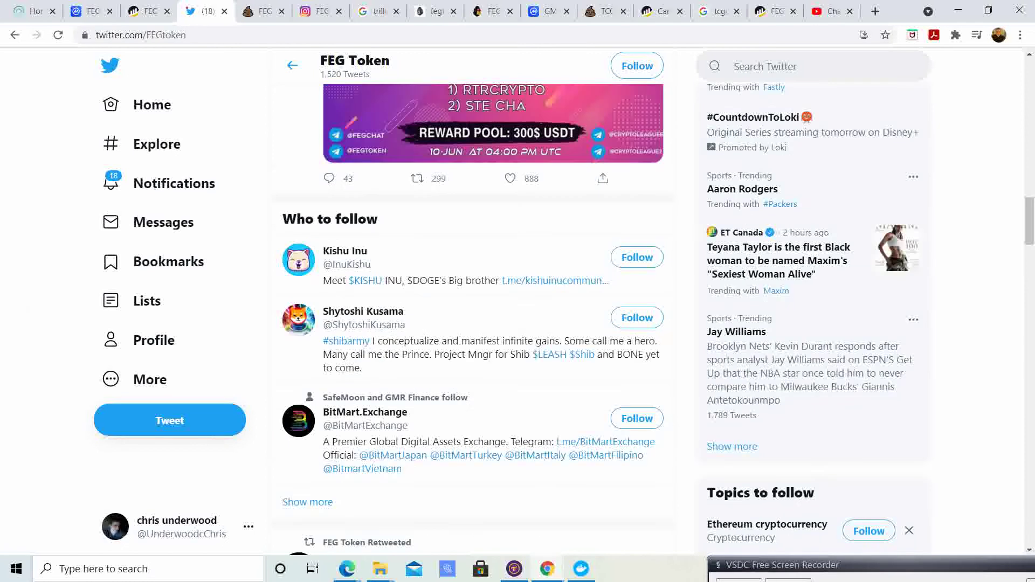
scroll(517, 324, down, 1)
scroll(518, 323, up, 3)
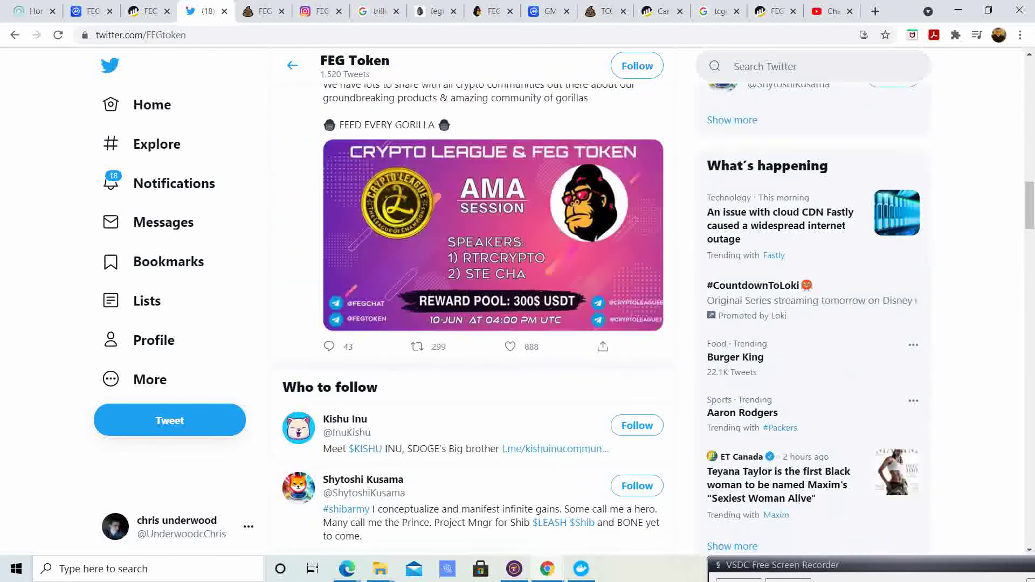
scroll(518, 324, up, 2)
scroll(518, 323, up, 5)
scroll(517, 324, up, 5)
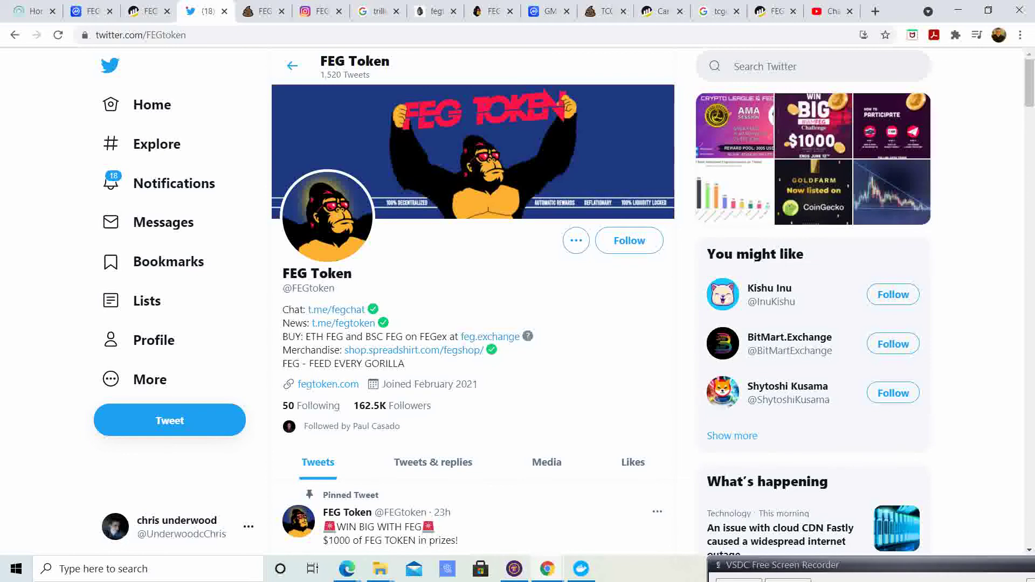
scroll(518, 323, down, 2)
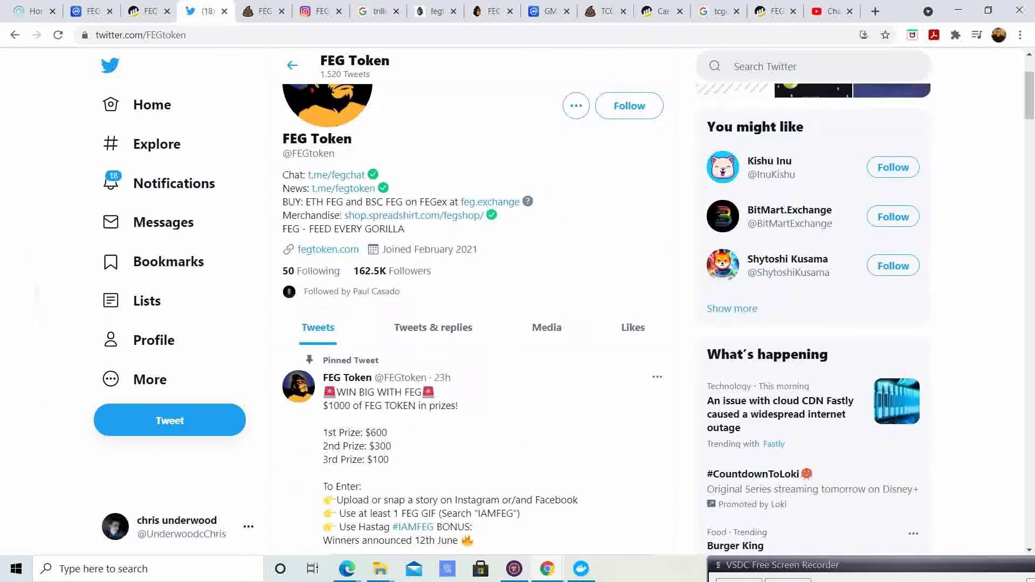
scroll(517, 323, down, 1)
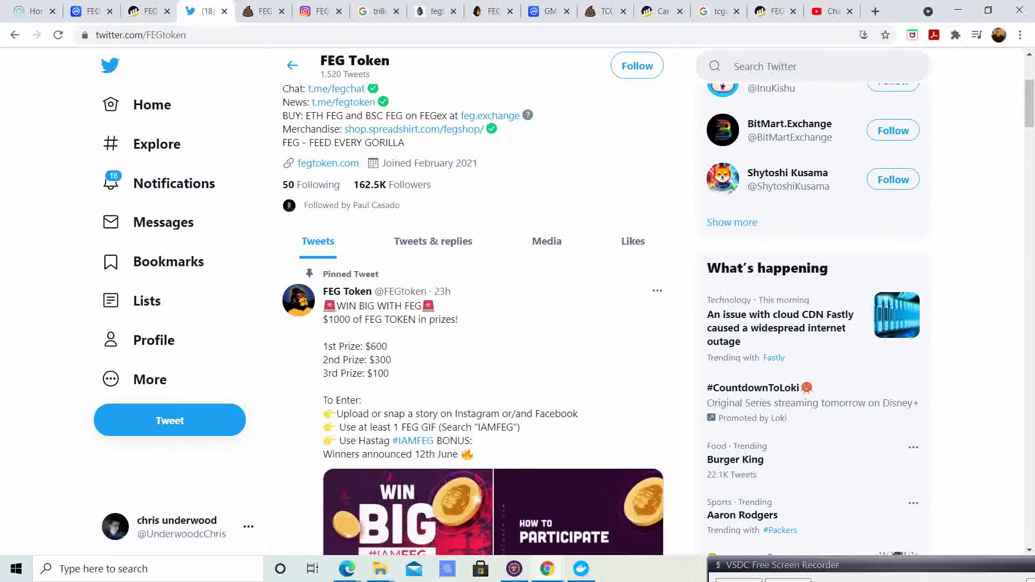
scroll(518, 324, down, 1)
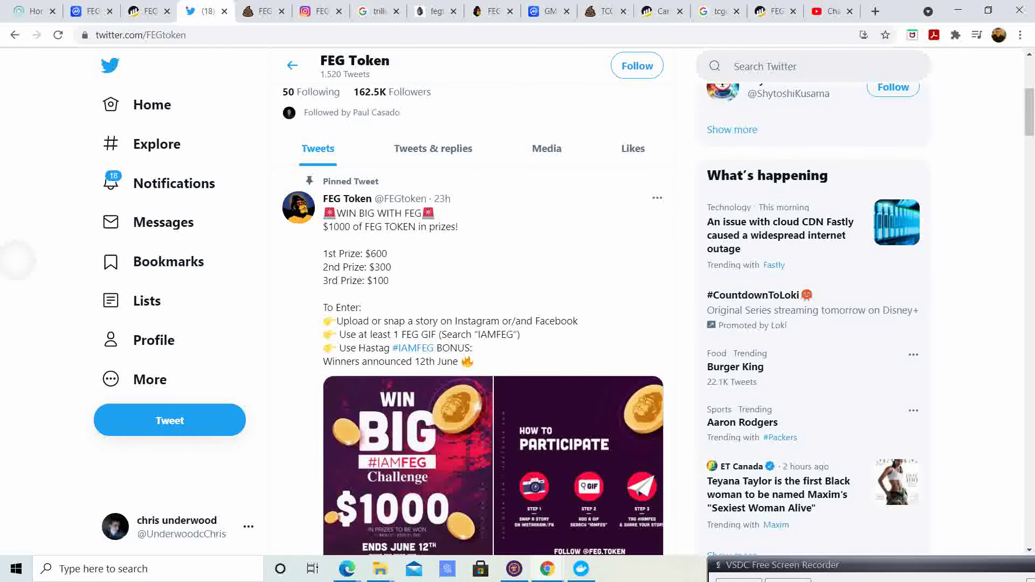
scroll(518, 324, down, 1)
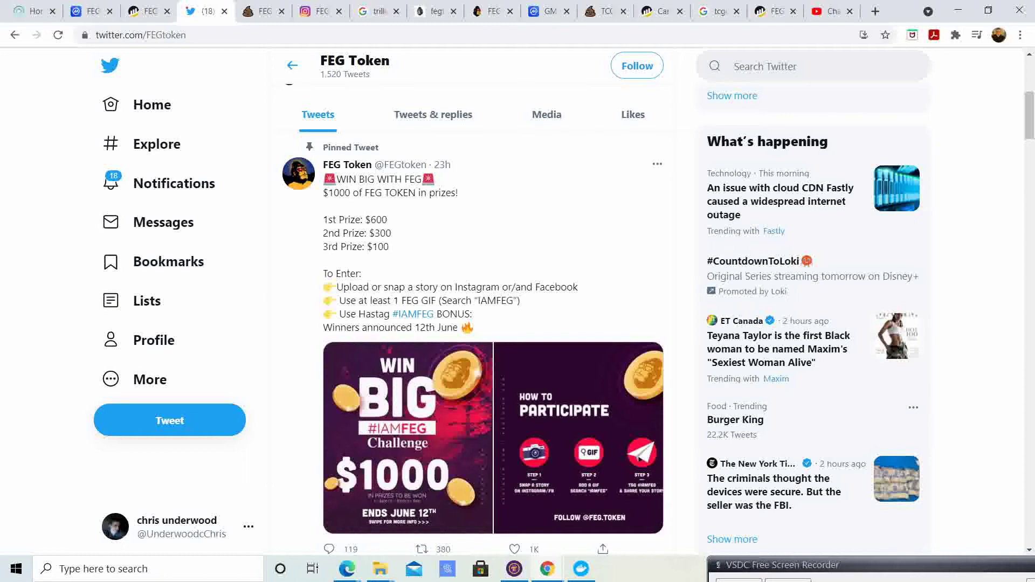
scroll(517, 324, down, 1)
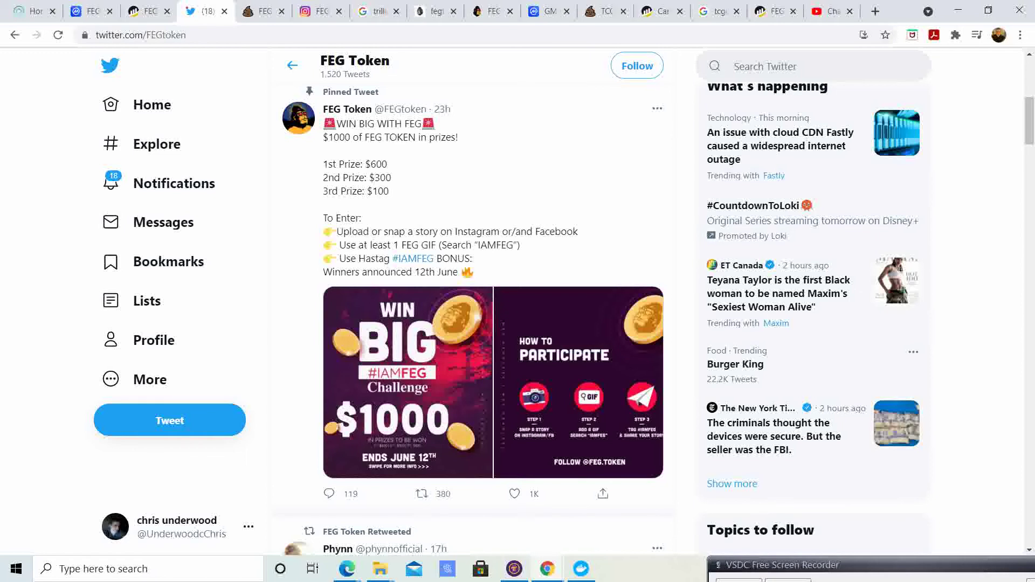
scroll(517, 323, down, 1)
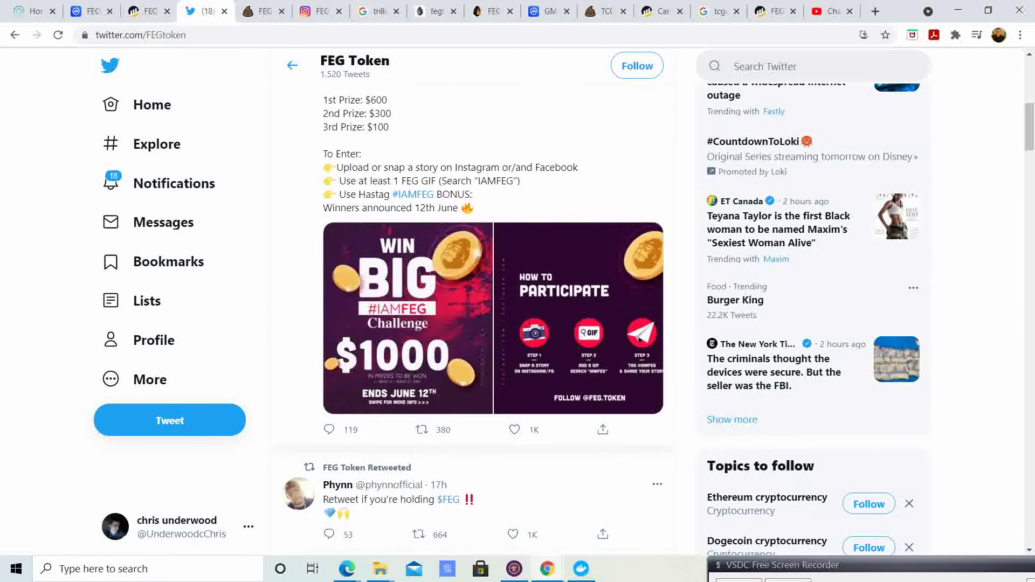
scroll(517, 323, down, 1)
scroll(518, 324, down, 2)
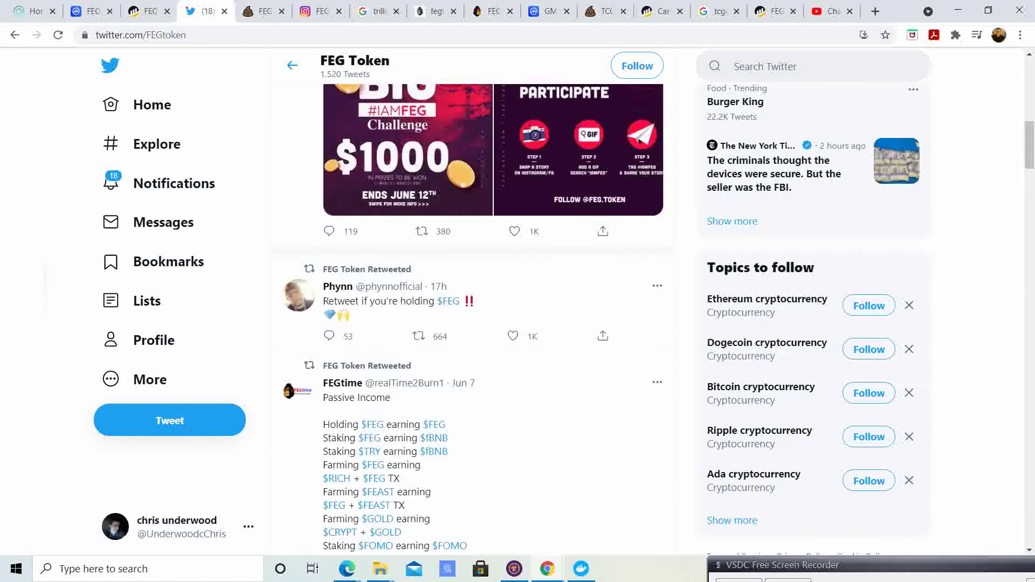
scroll(518, 323, down, 1)
scroll(473, 323, down, 1)
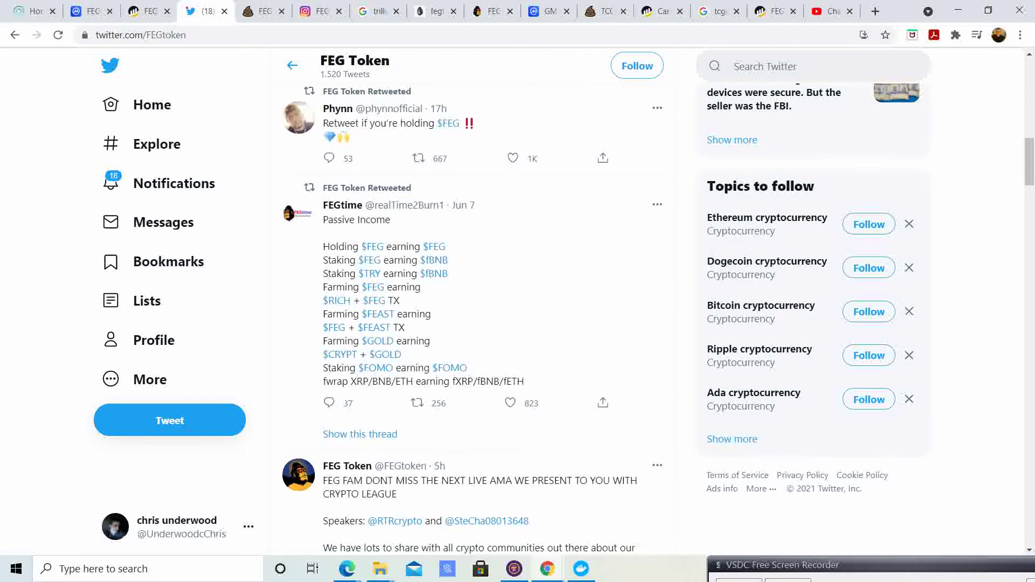
scroll(473, 324, down, 2)
scroll(474, 320, down, 2)
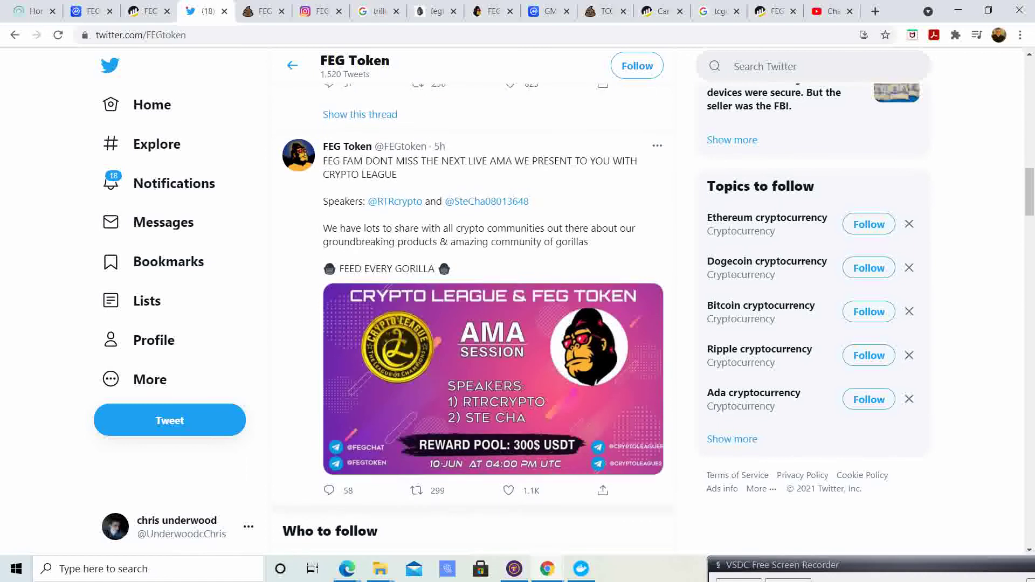
scroll(494, 324, down, 1)
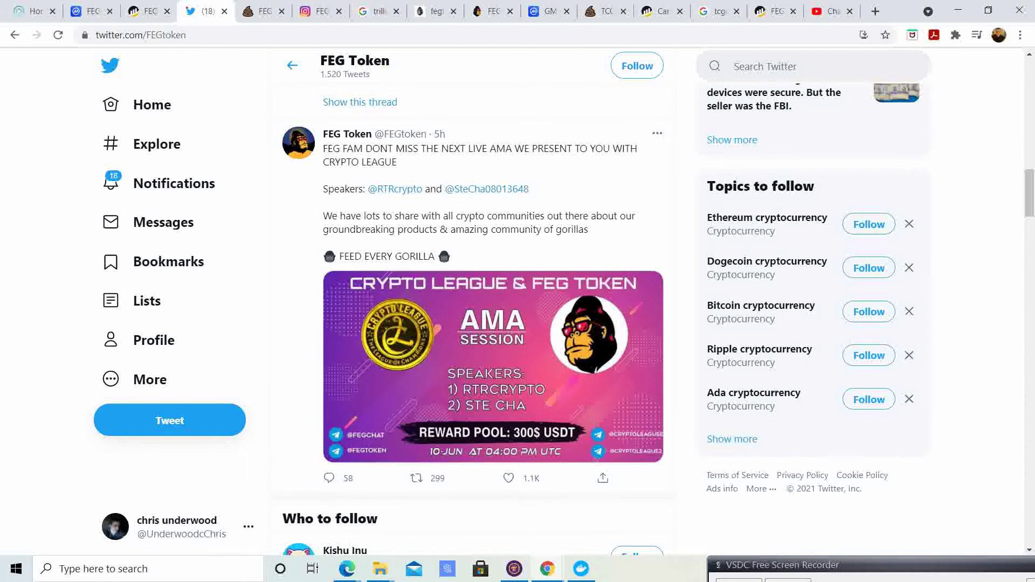
scroll(474, 324, down, 1)
scroll(473, 323, down, 2)
scroll(474, 324, down, 2)
scroll(473, 324, down, 2)
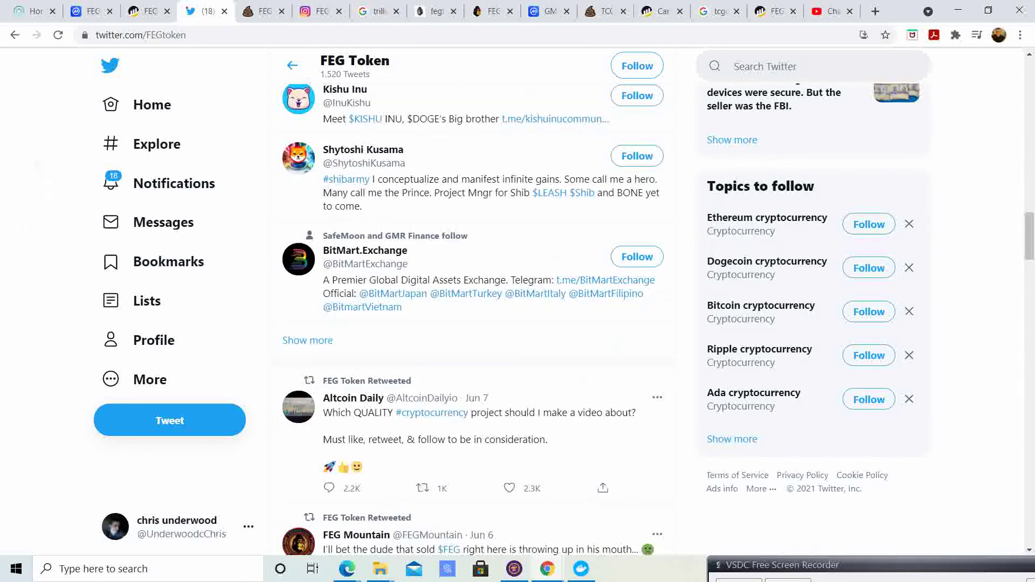
scroll(473, 323, down, 1)
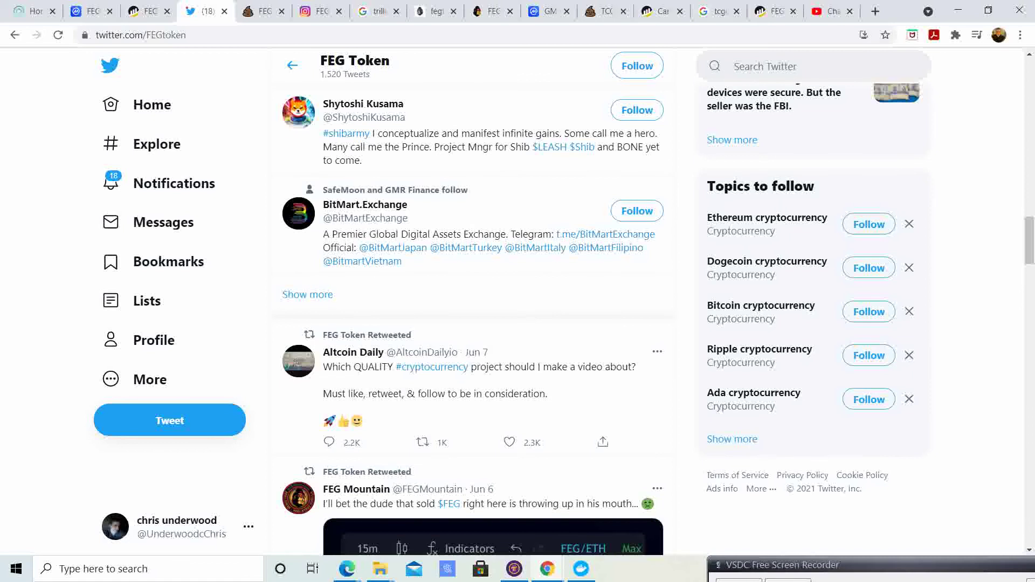
scroll(477, 324, down, 2)
scroll(477, 324, down, 2)
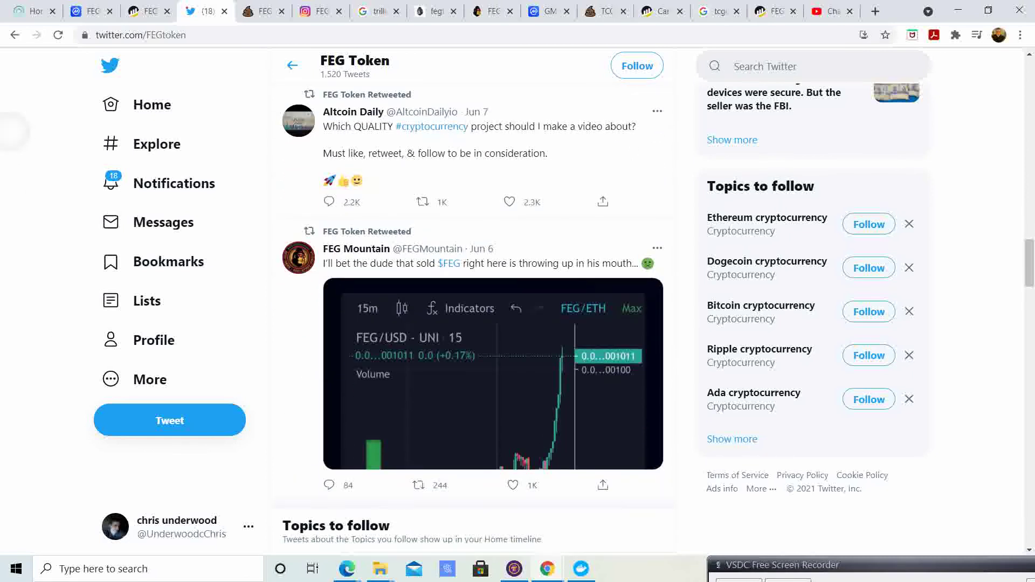
scroll(478, 324, up, 1)
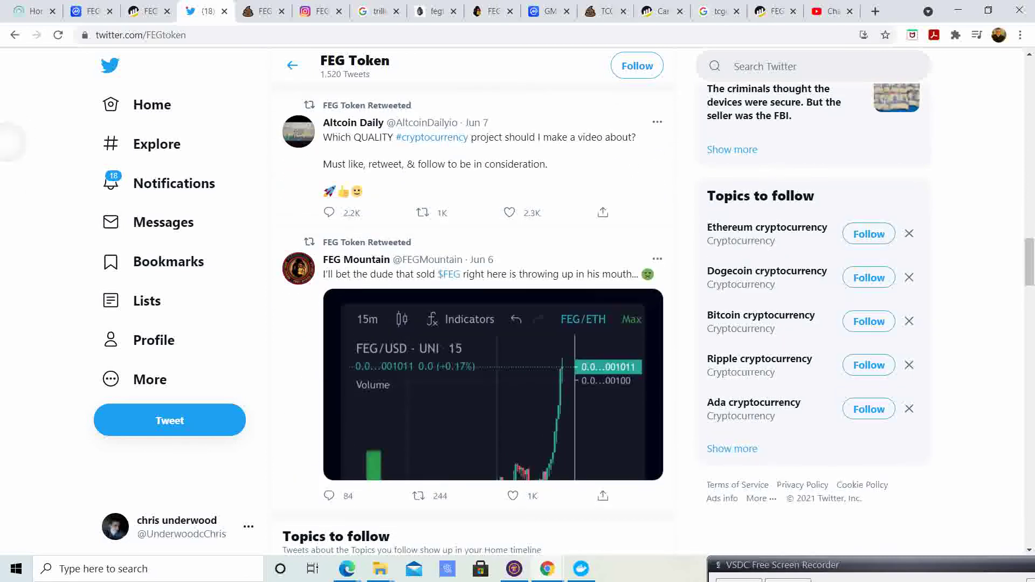
scroll(476, 324, up, 1)
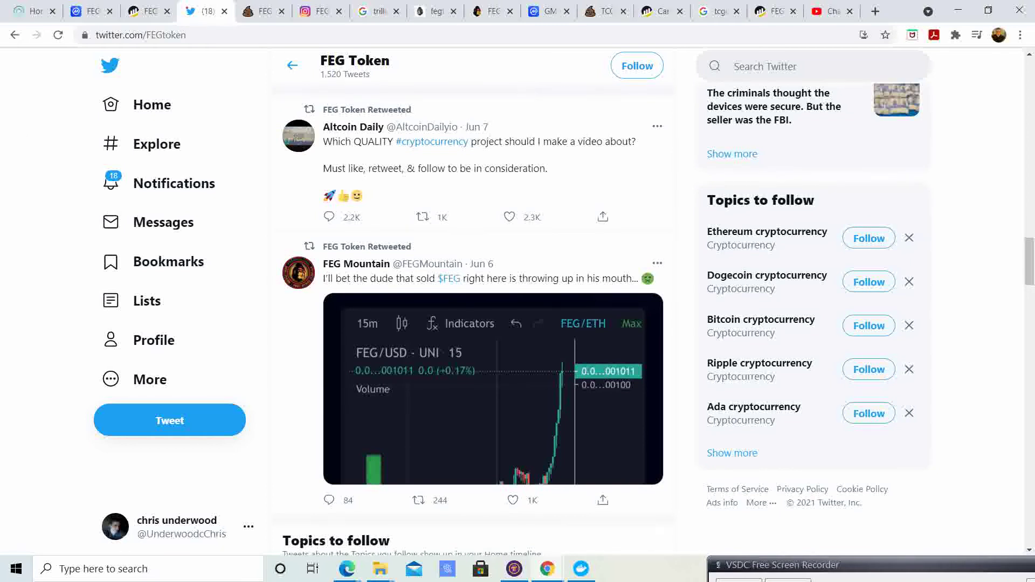
scroll(477, 324, down, 2)
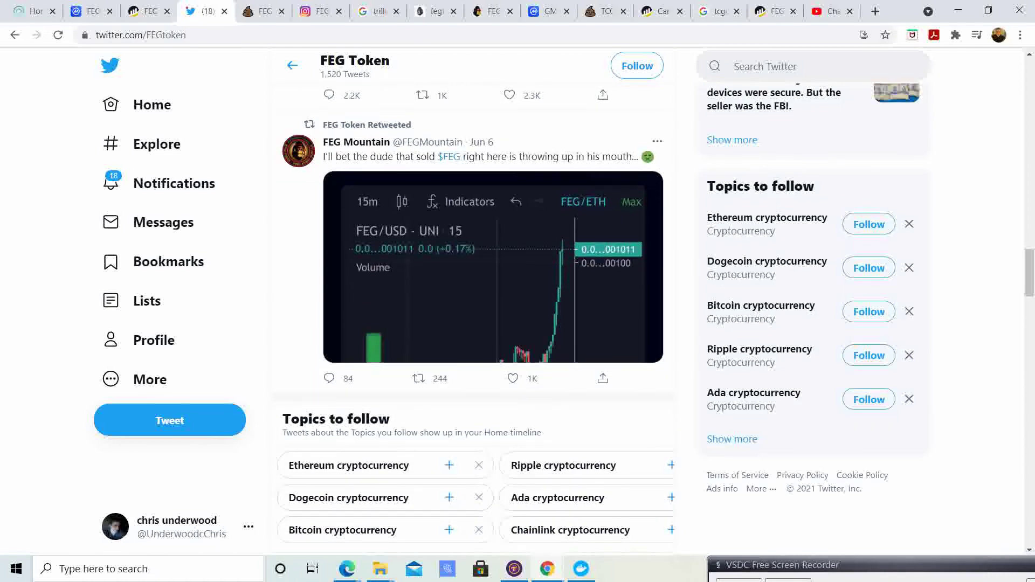
scroll(477, 323, down, 1)
scroll(477, 323, down, 1)
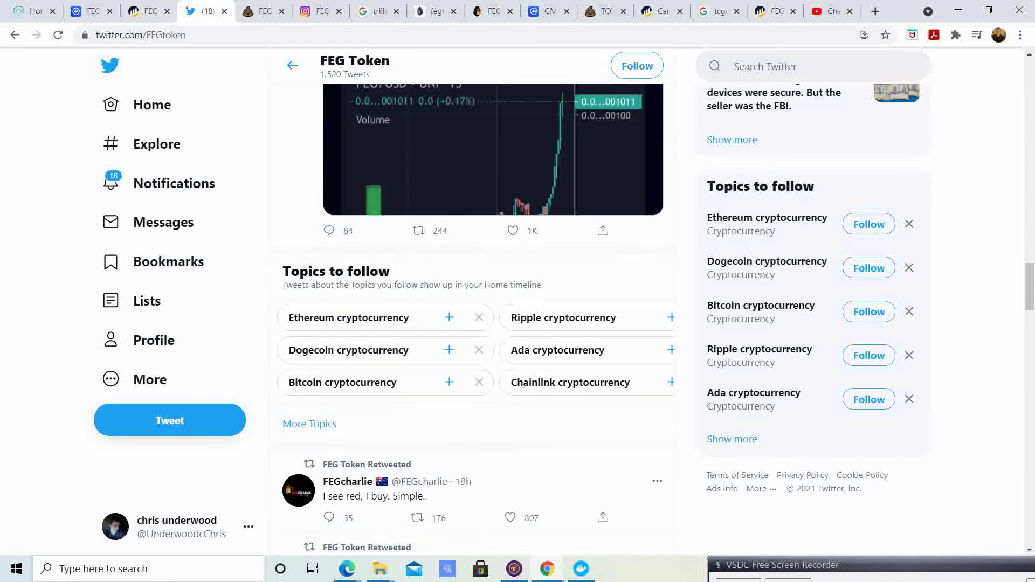
scroll(478, 323, down, 1)
scroll(47, 301, down, 1)
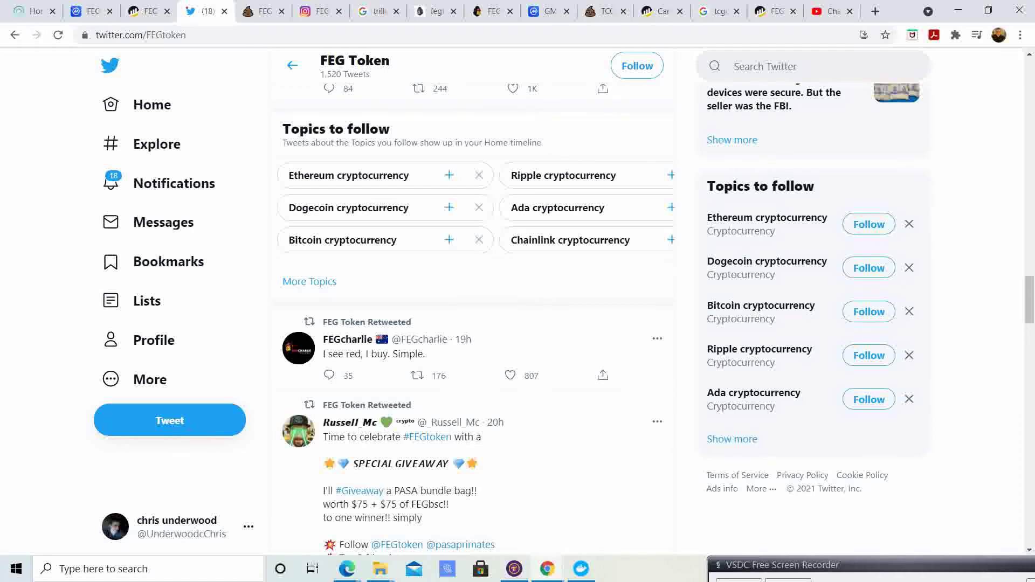
Go to the fegfaucet.com tab after reading past the giveaway retweet
click(488, 11)
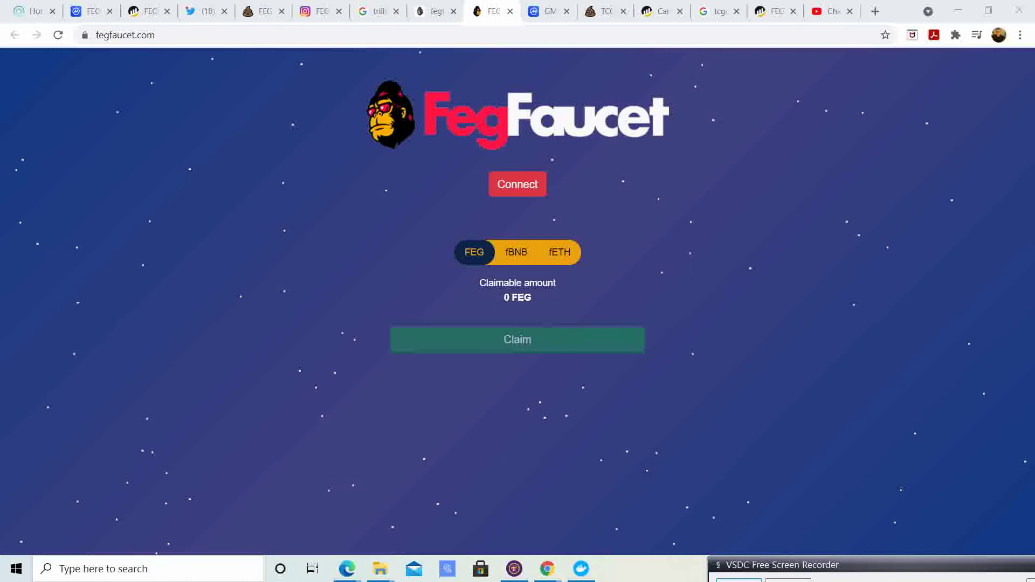
Review the FegFaucet page showing 0 FEG claimable, then refocus the Chrome window
drag(882, 562, 876, 489)
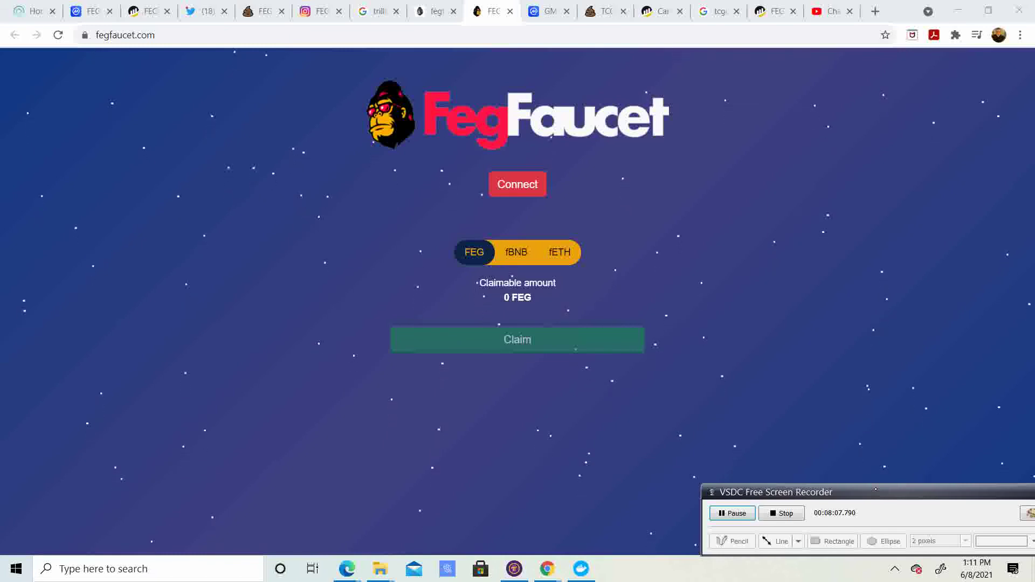
click(518, 184)
key(ctrl+2)
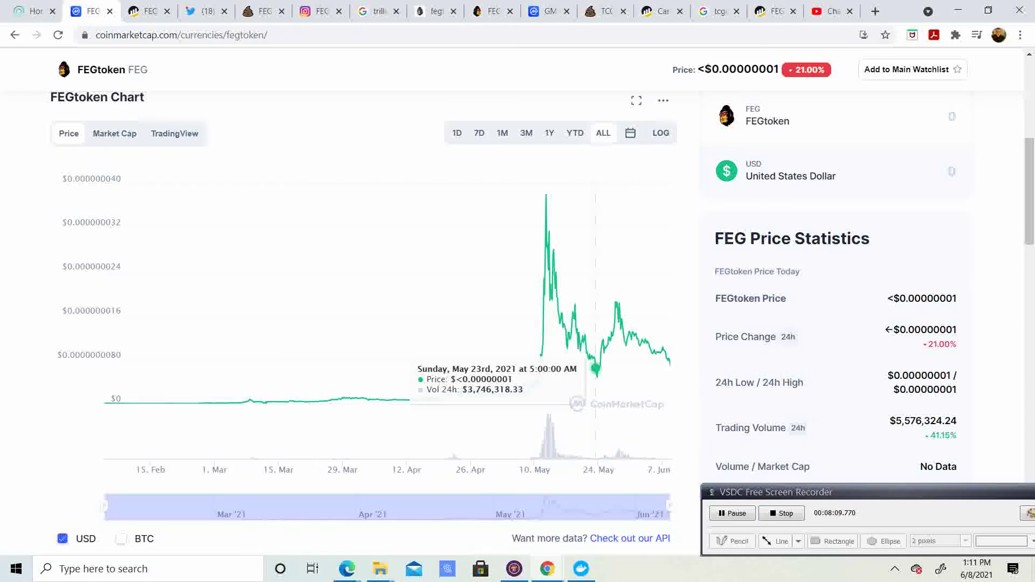
scroll(518, 324, up, 2)
scroll(518, 324, up, 2)
scroll(518, 324, up, 1)
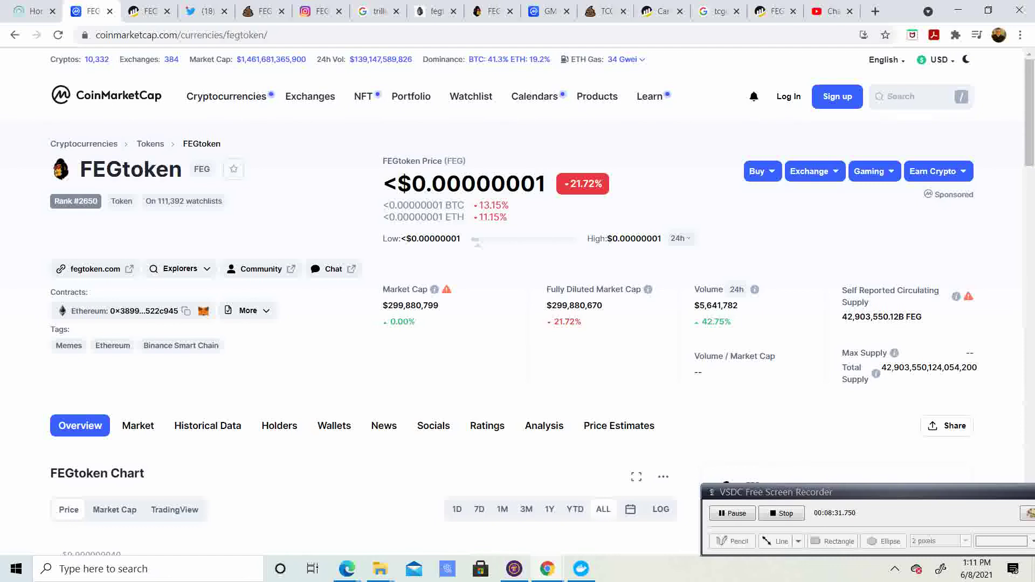
scroll(518, 324, down, 1)
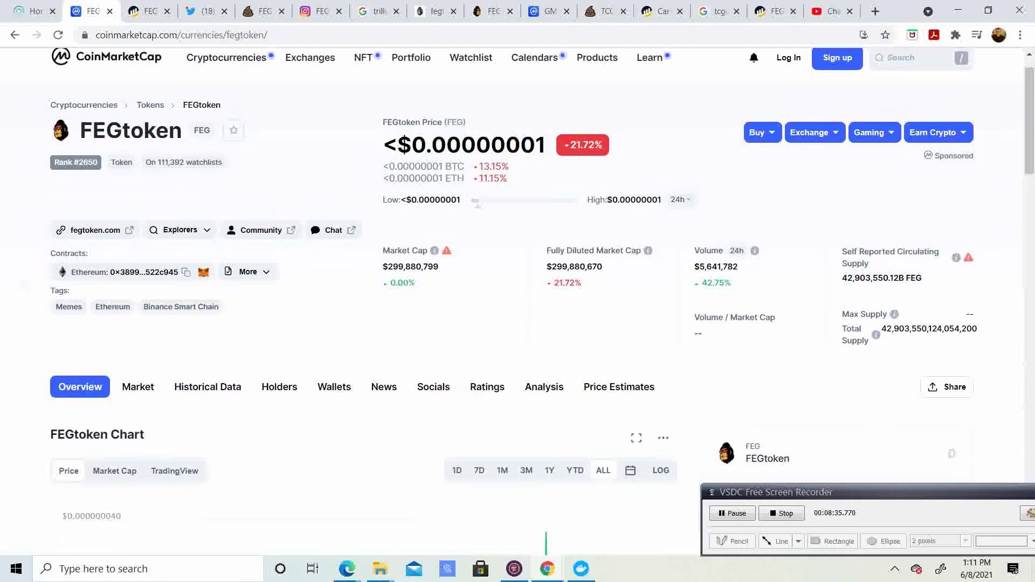
scroll(22, 278, down, 1)
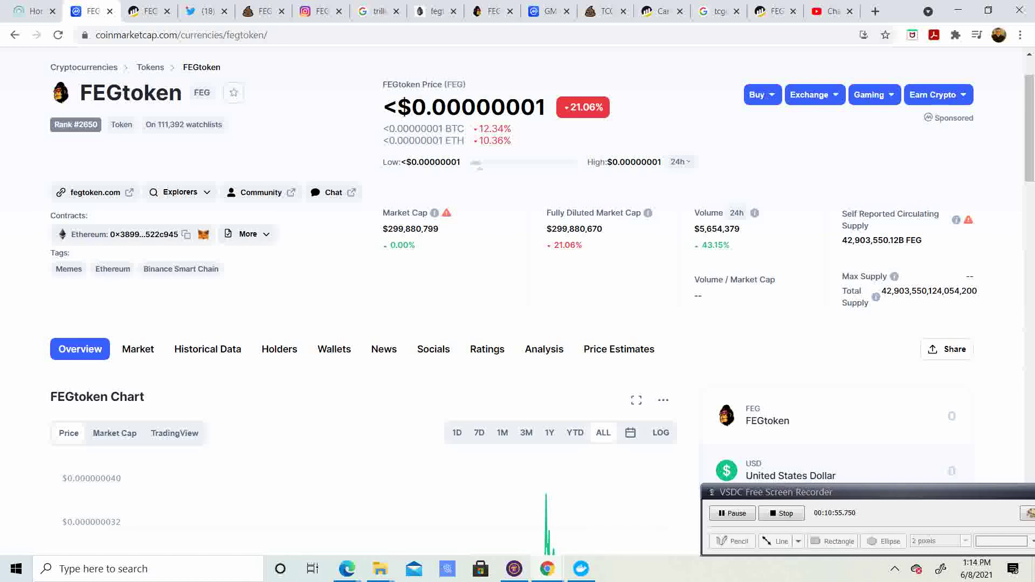
scroll(518, 324, down, 1)
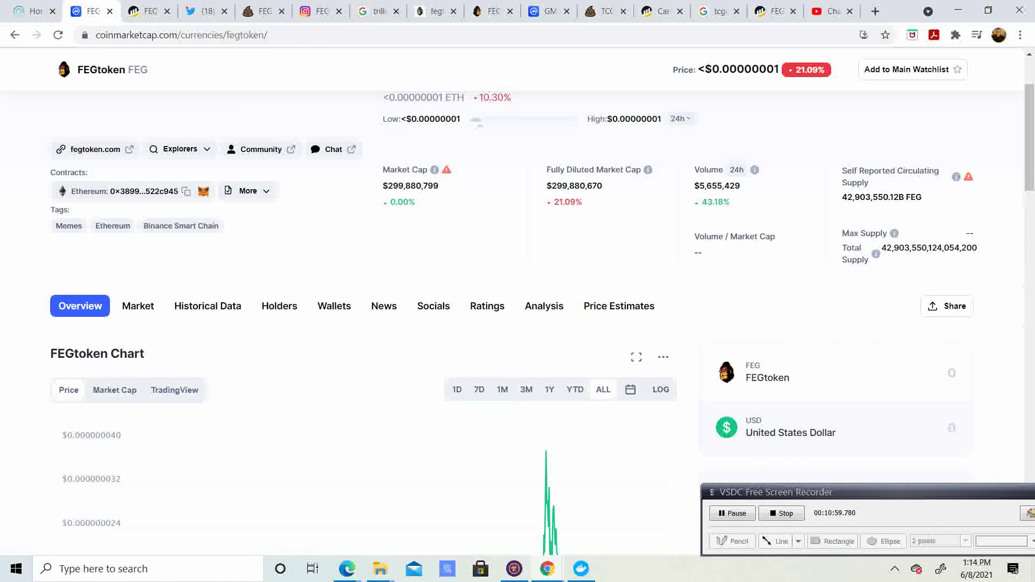